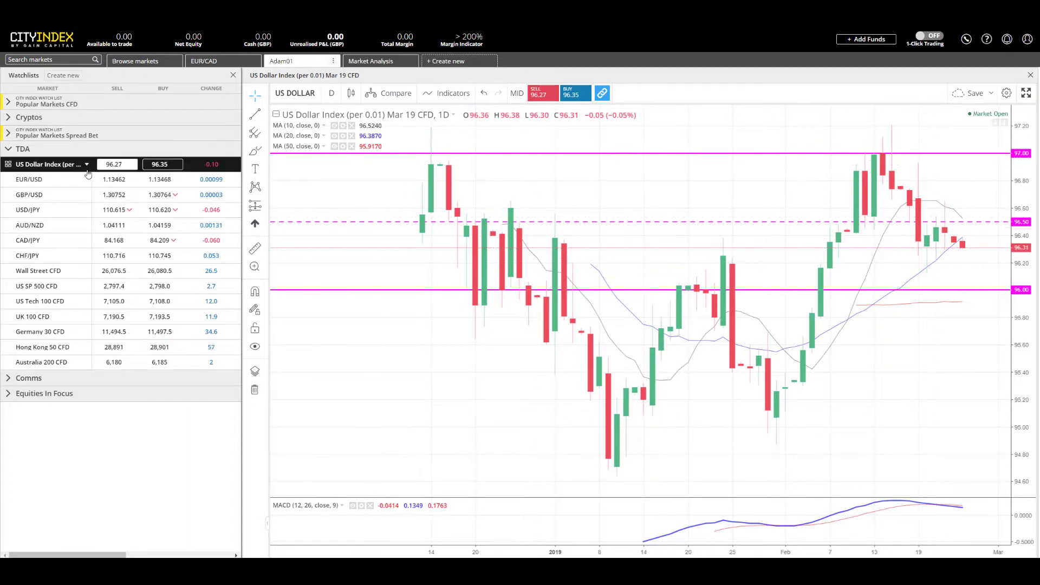
Review the EUR/USD and then the GBP/USD daily charts, zooming each.
click(107, 185)
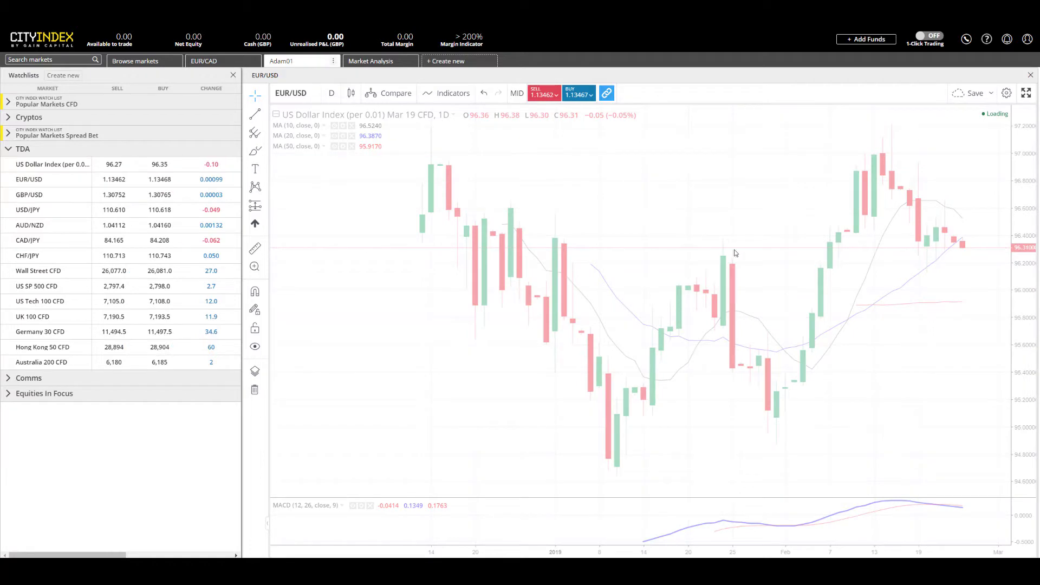
scroll(922, 356, up, 2)
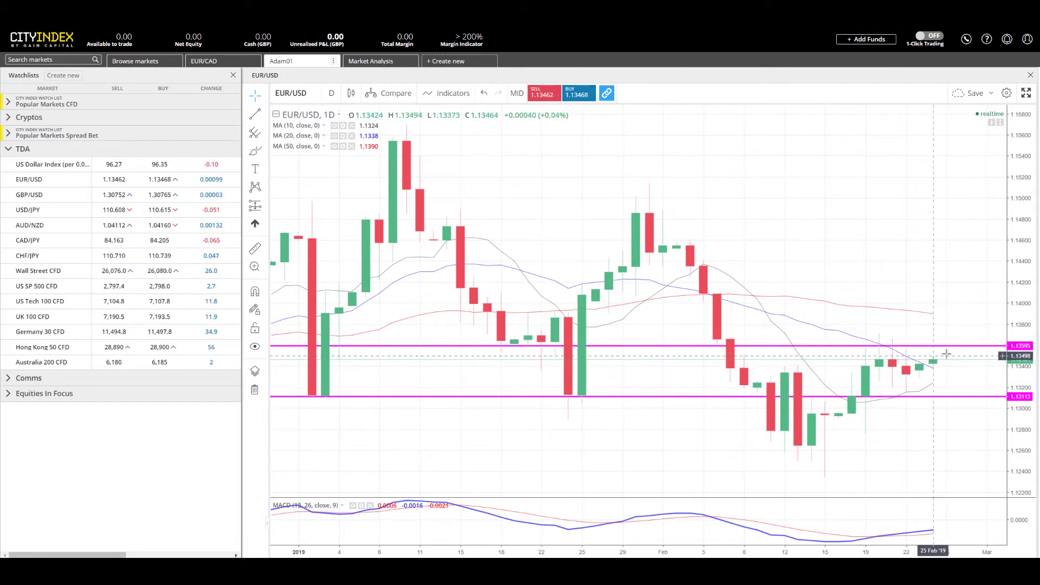
click(42, 196)
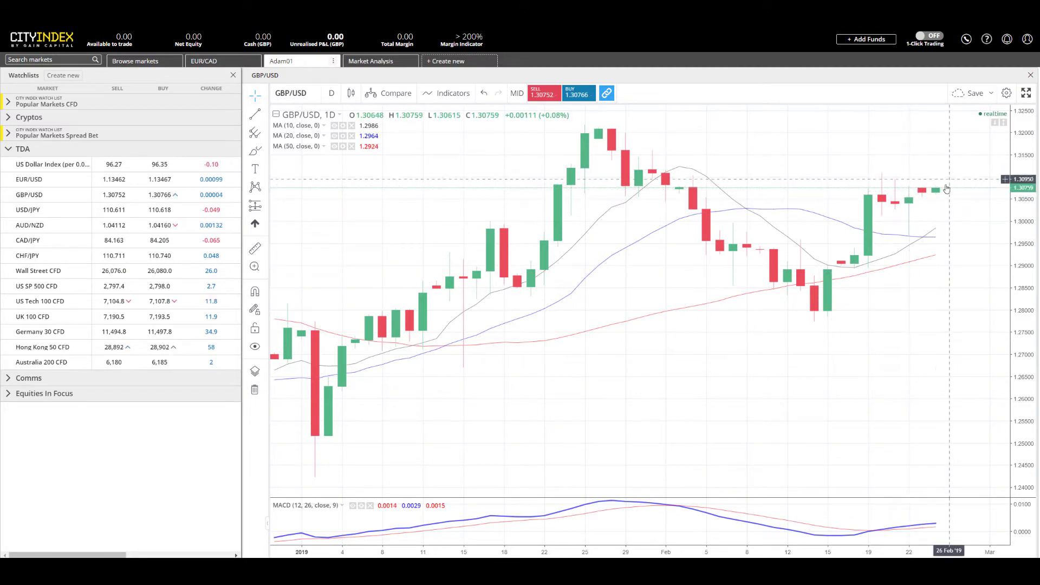
scroll(947, 180, down, 3)
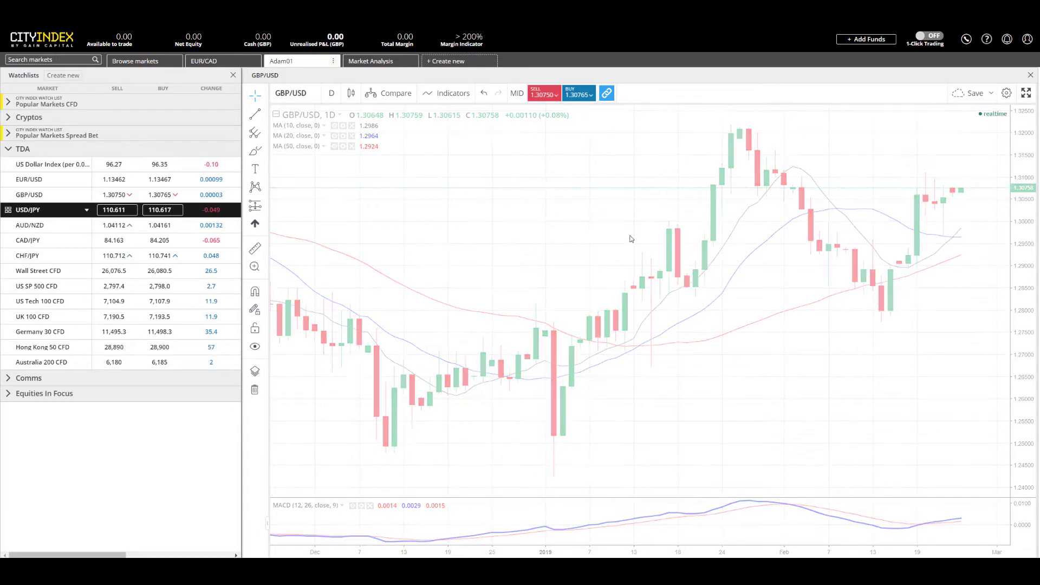
Review the USD/JPY daily chart, then the AUD/NZD chart with its 1.04519 level.
click(30, 211)
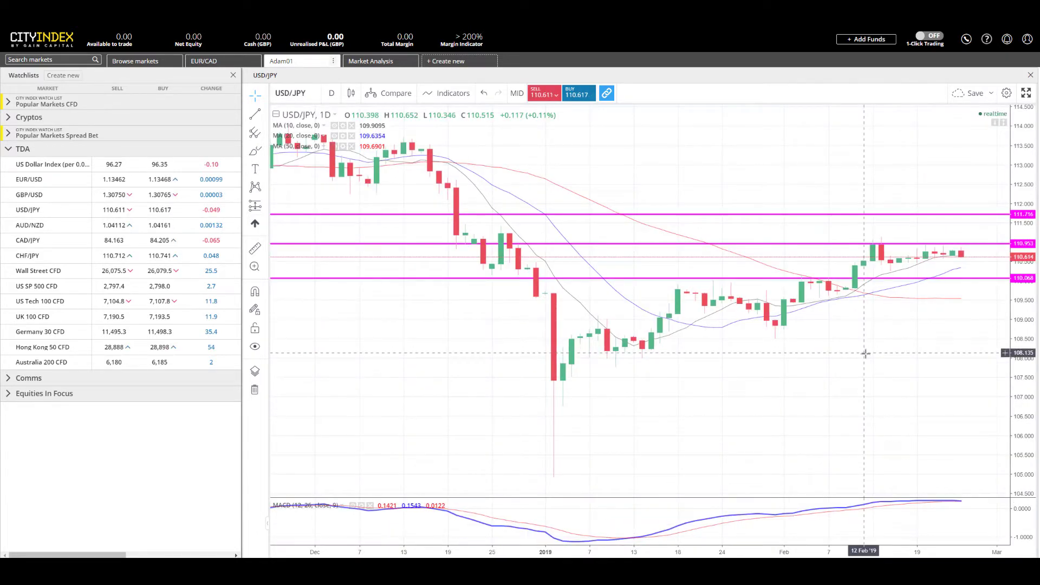
scroll(866, 353, up, 3)
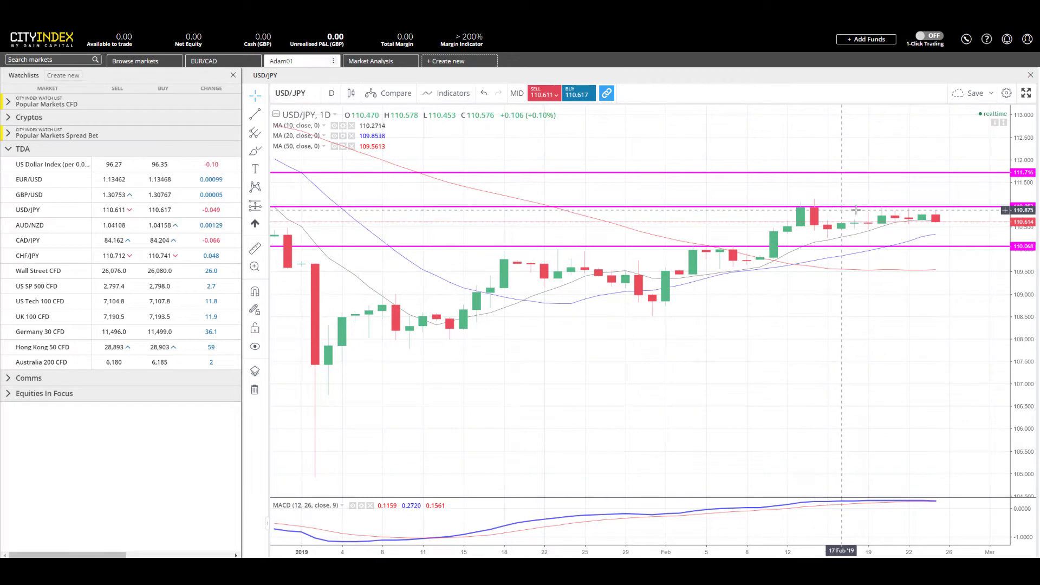
click(33, 225)
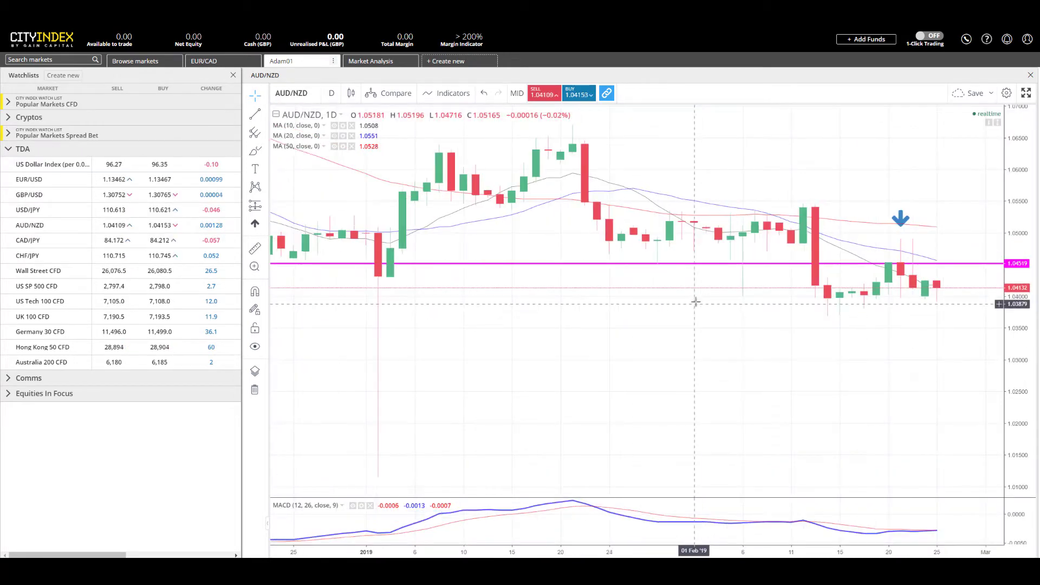
scroll(745, 307, down, 3)
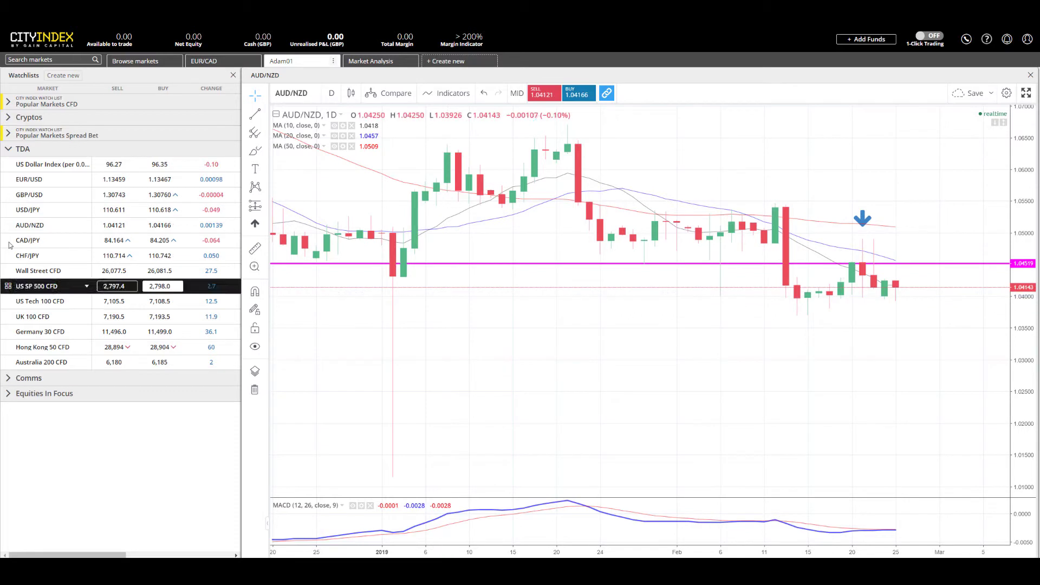
Bring up the CAD/JPY daily chart and zoom it with the scroll wheel.
click(36, 245)
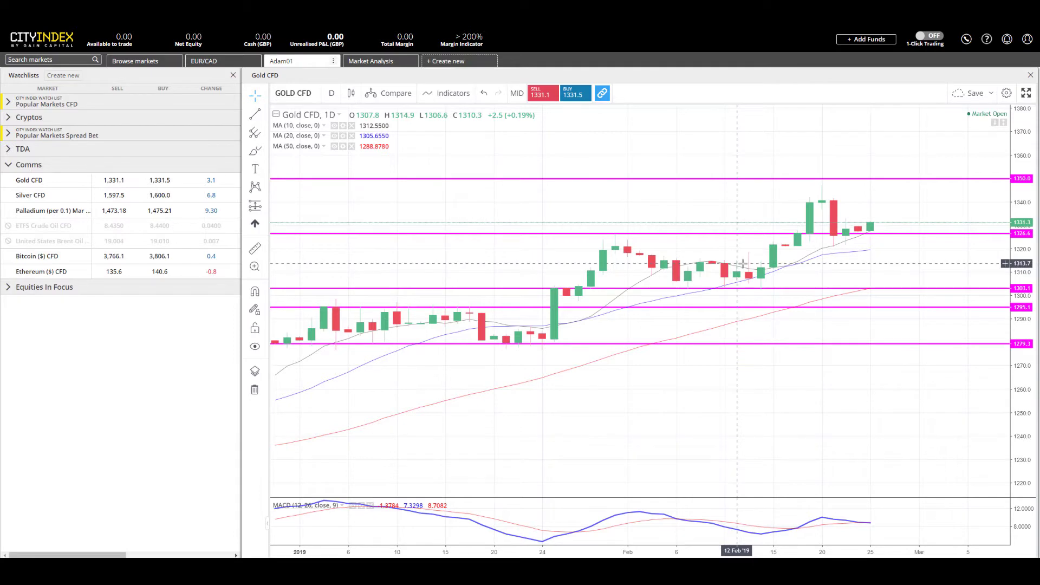
scroll(799, 233, up, 2)
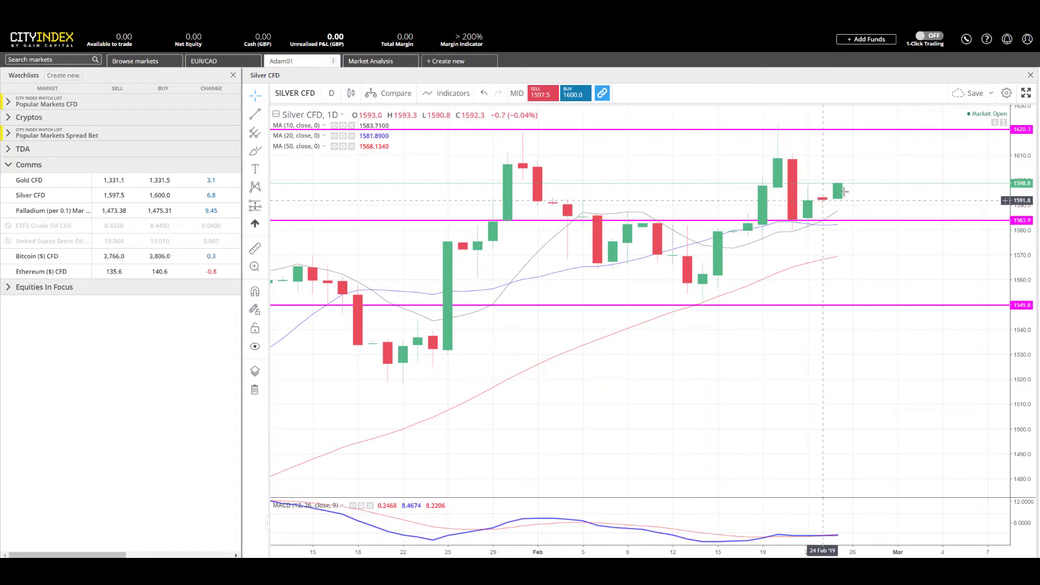
Review the Palladium, ETFS Crude Oil and United States Brent Oil Fund daily charts.
click(35, 210)
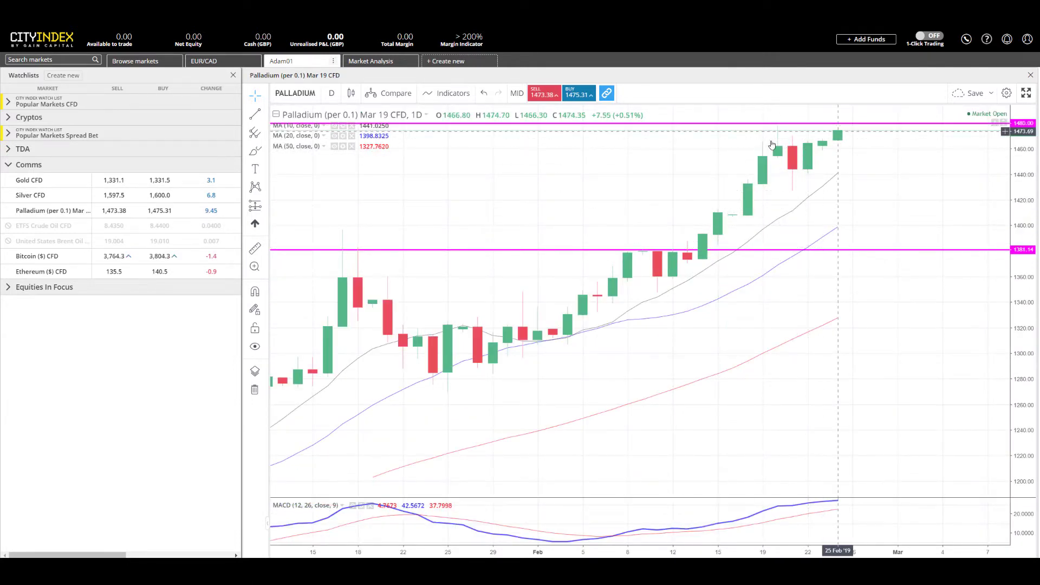
click(33, 226)
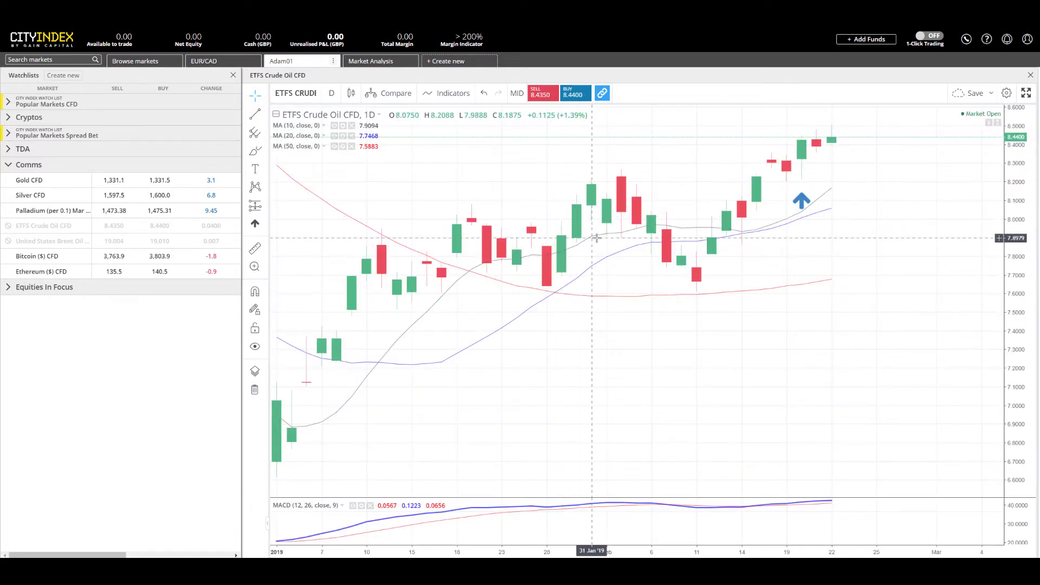
scroll(759, 325, down, 3)
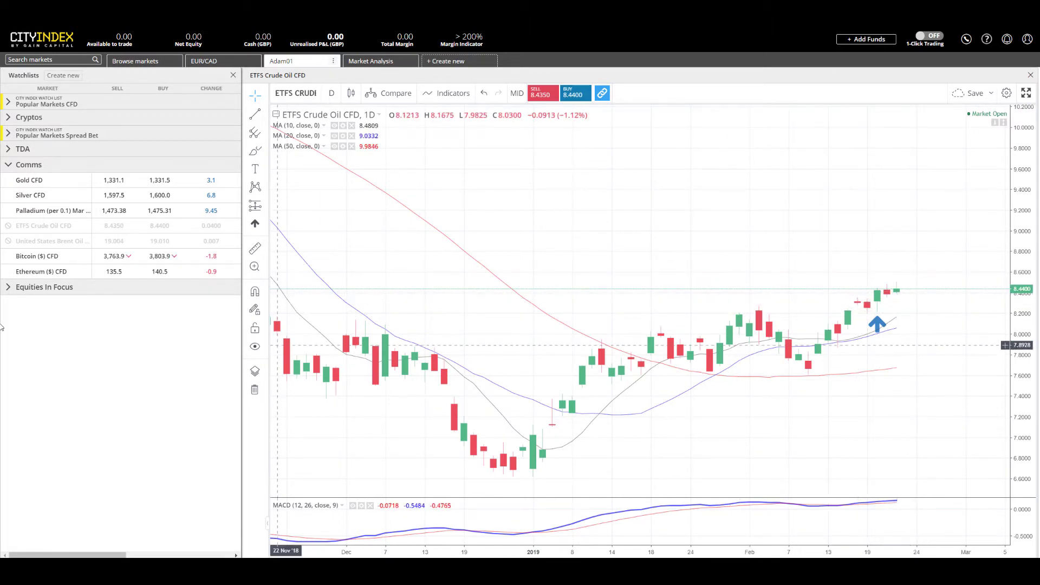
drag(386, 247, 601, 246)
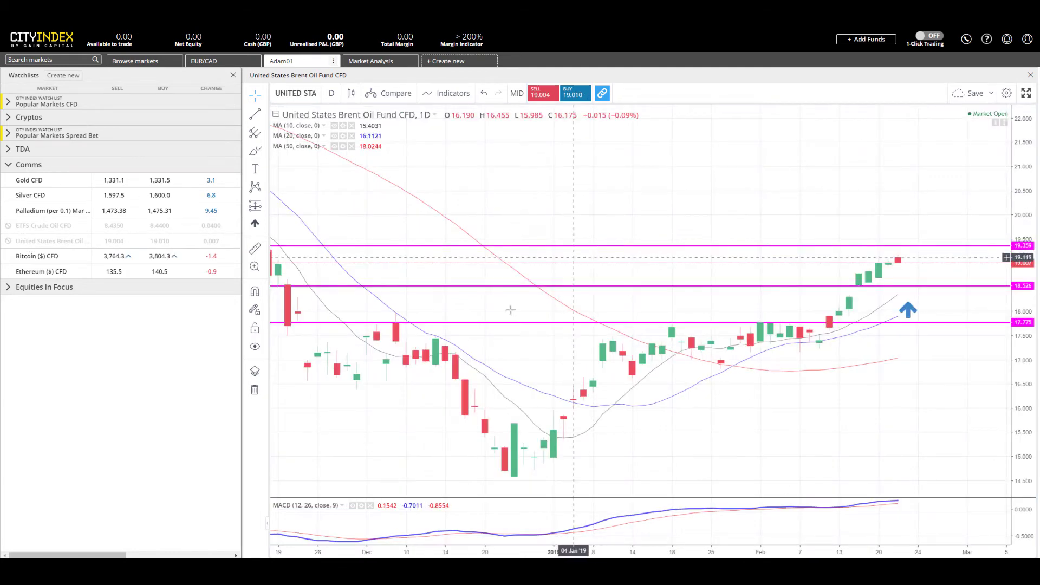
scroll(652, 269, up, 3)
scroll(652, 270, down, 1)
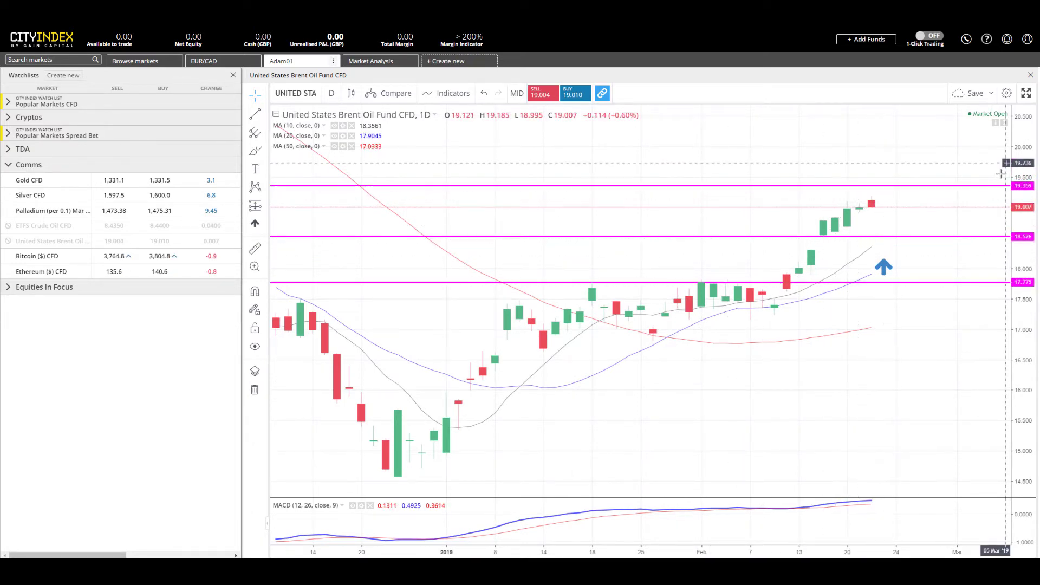
Raise Brent's middle magenta support line to 18.526, then bring up Bitcoin ($) CFD.
click(878, 238)
drag(830, 248, 831, 234)
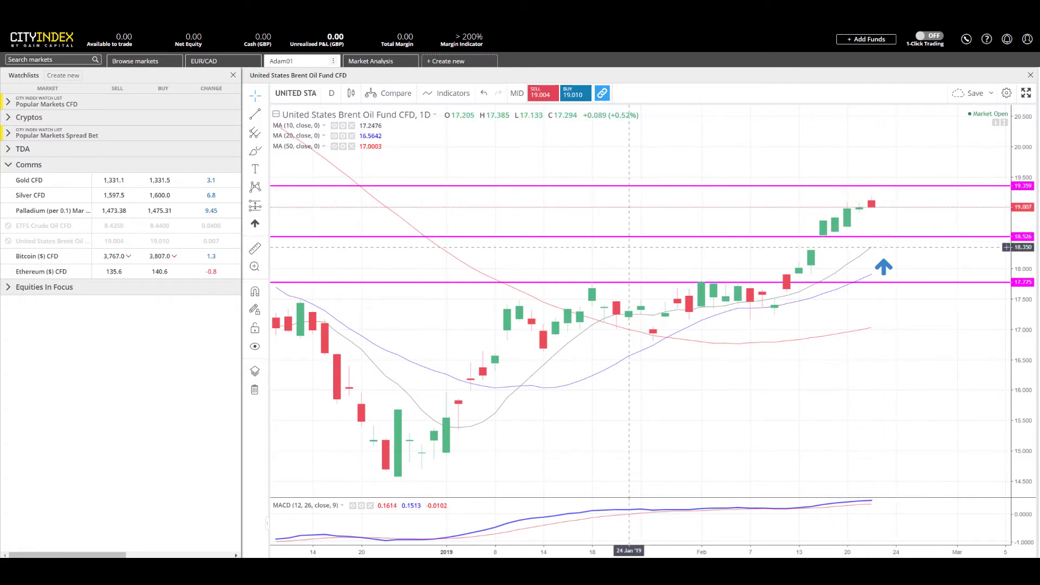
click(42, 257)
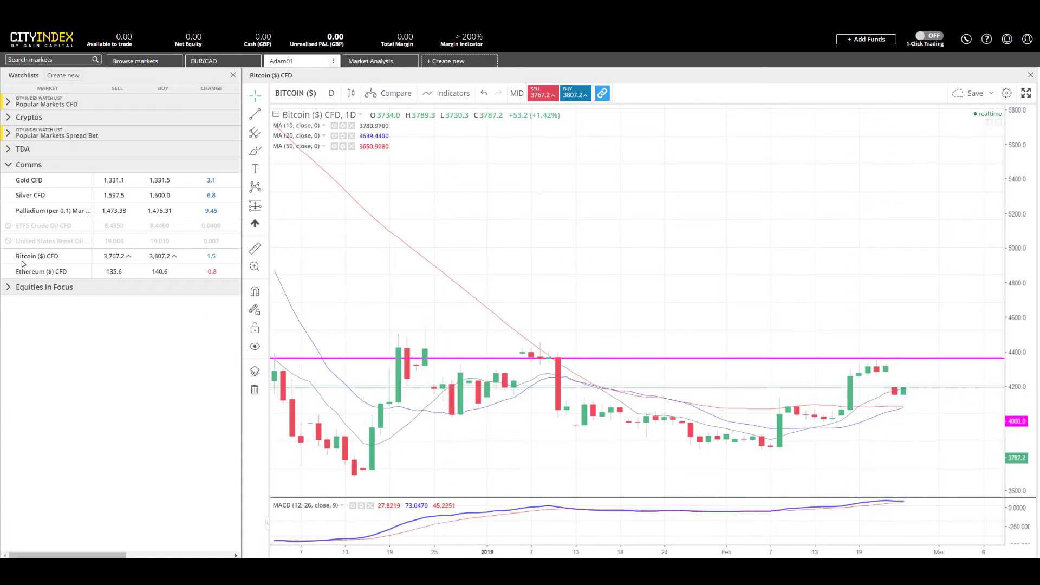
Zoom out the Ethereum ($) CFD daily chart to show a longer price history.
click(29, 278)
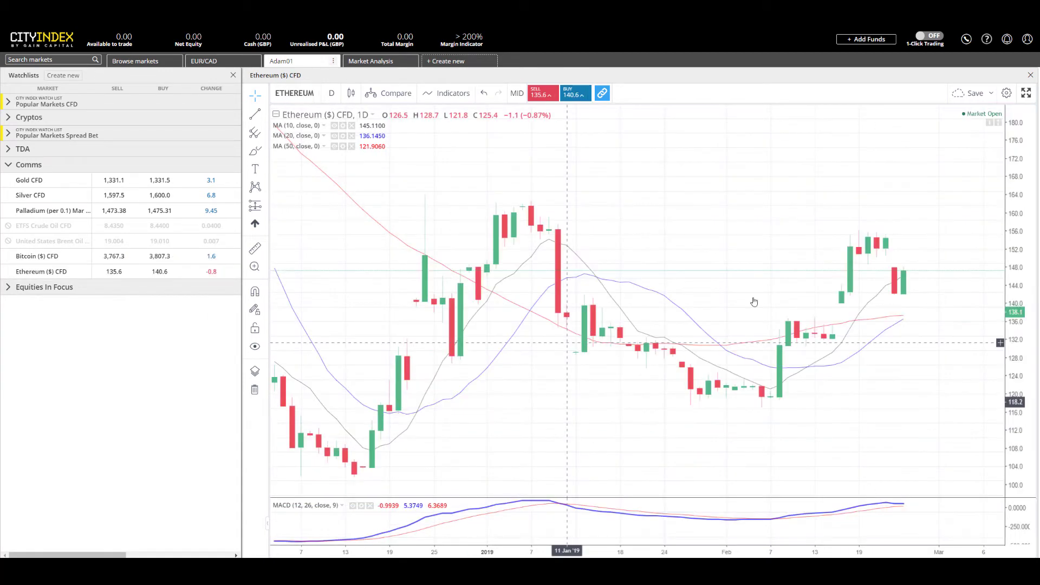
scroll(820, 294, down, 3)
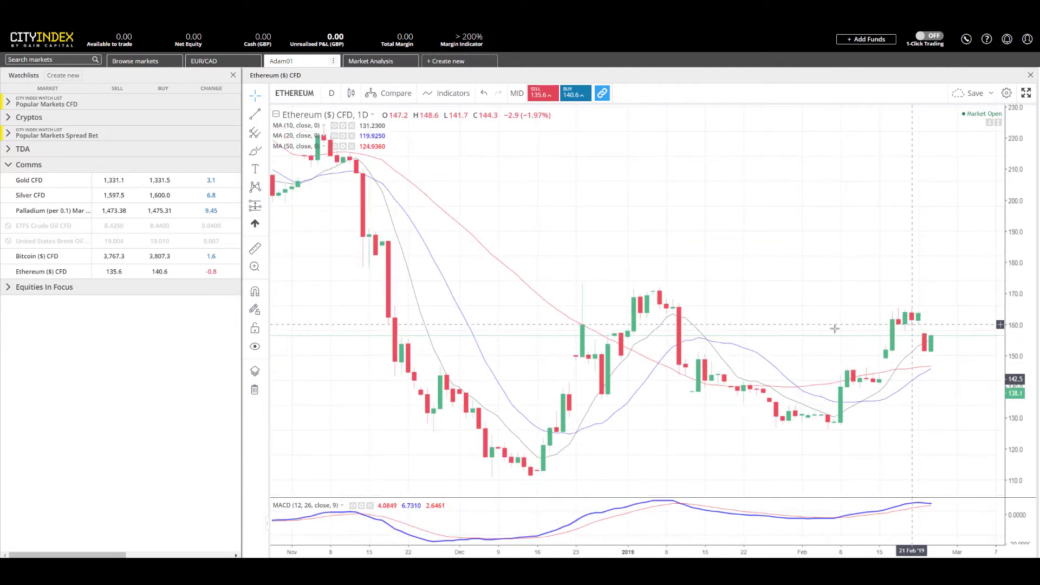
scroll(637, 312, down, 1)
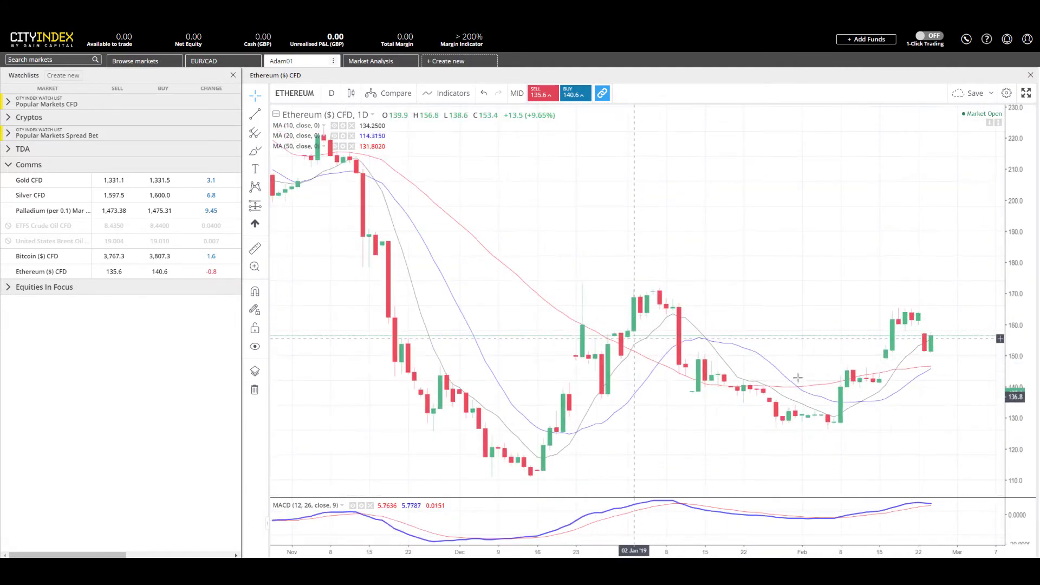
scroll(752, 352, down, 2)
scroll(753, 352, down, 2)
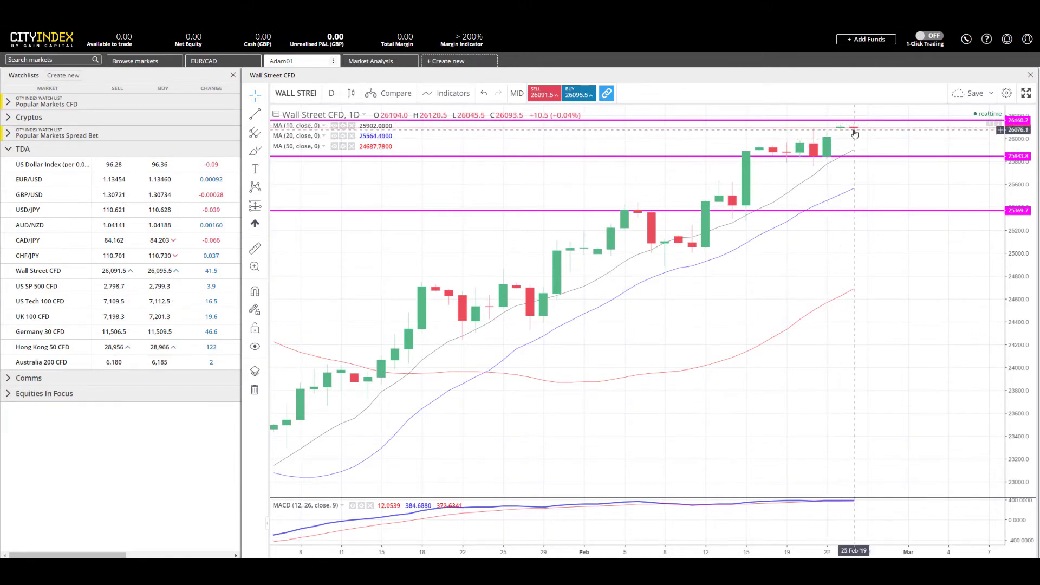
Step through the US SP 500, US Tech 100 and UK 100 CFD daily charts.
click(45, 287)
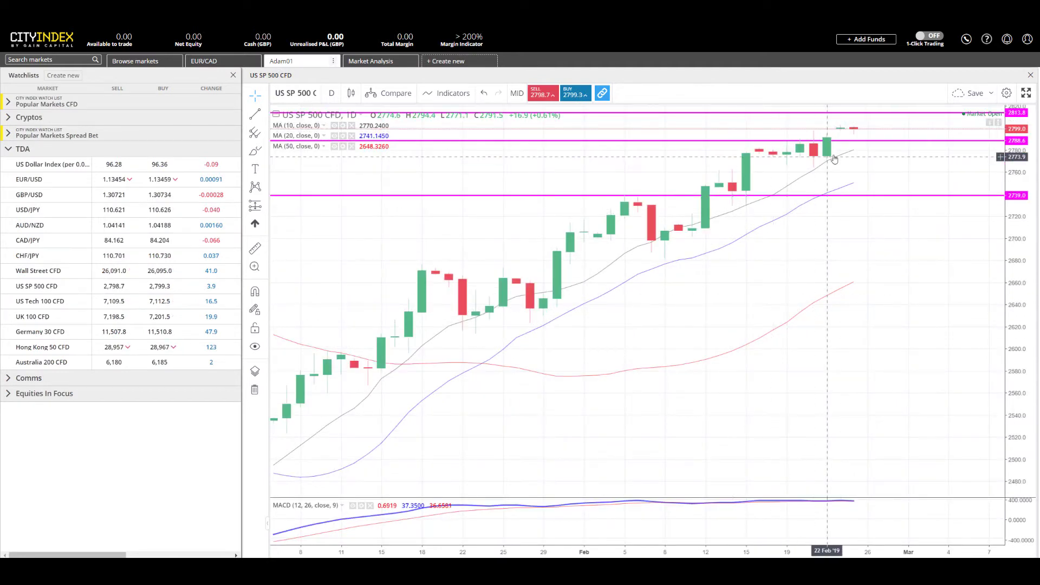
click(31, 303)
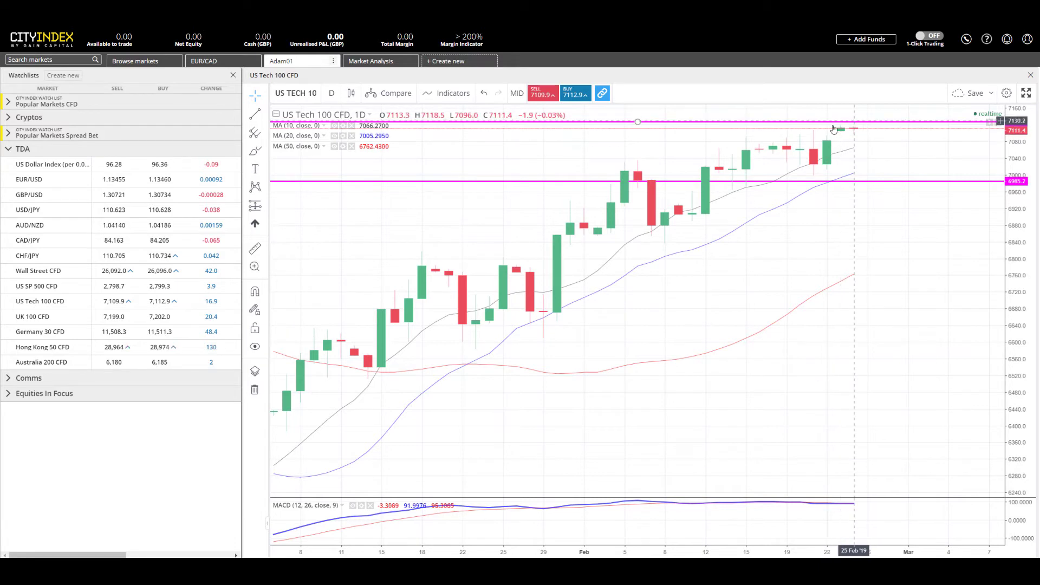
click(32, 318)
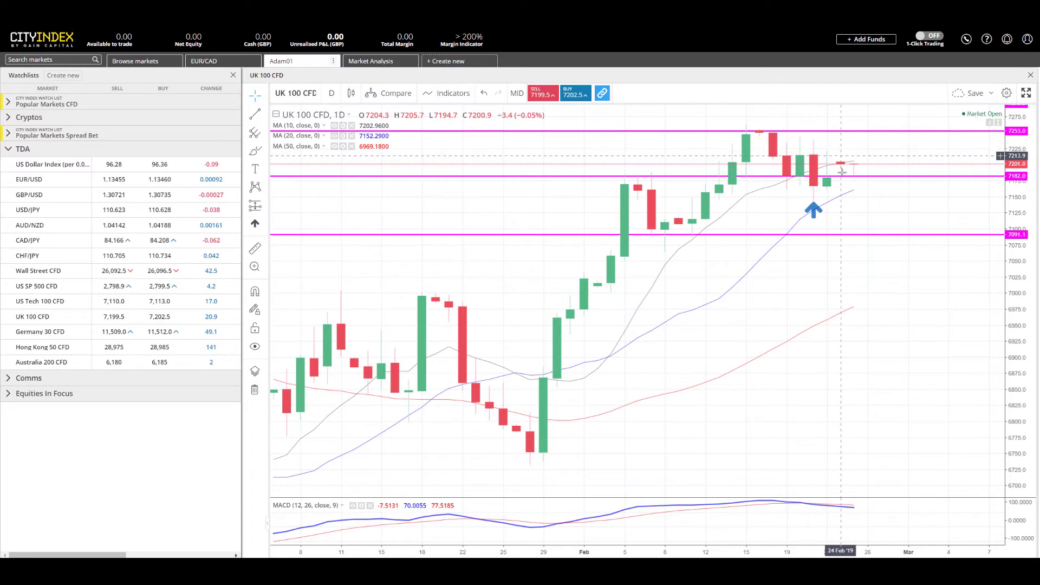
scroll(848, 174, up, 3)
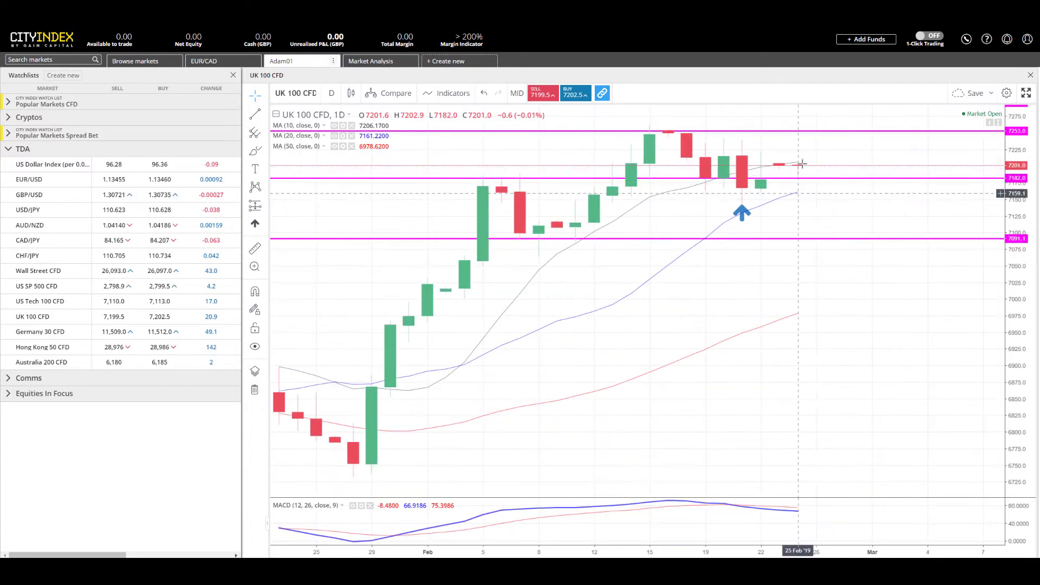
scroll(794, 174, down, 1)
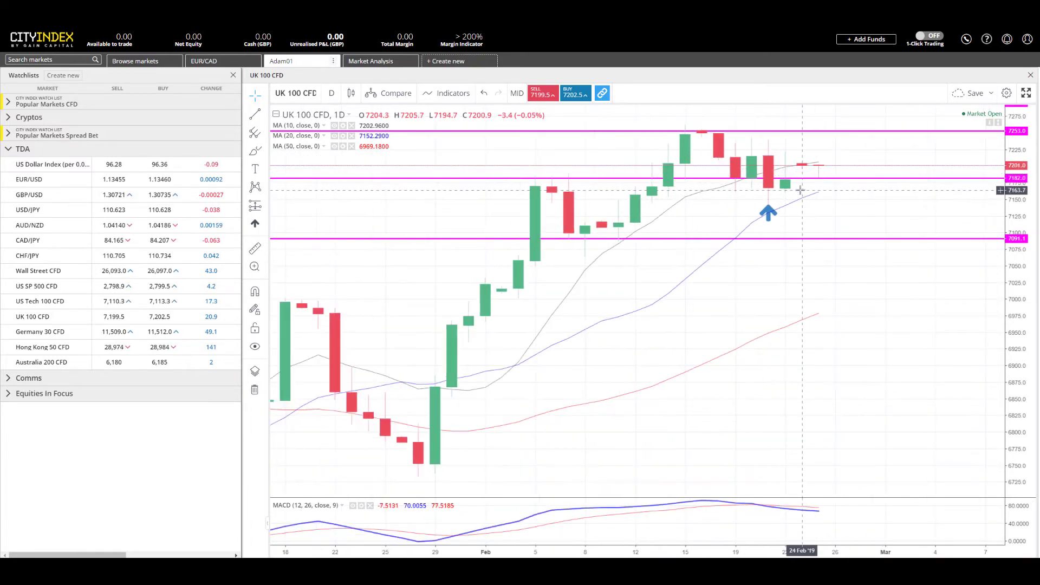
Zoom around the Germany 30 CFD chart, then bring up Hong Kong 50 CFD.
click(13, 332)
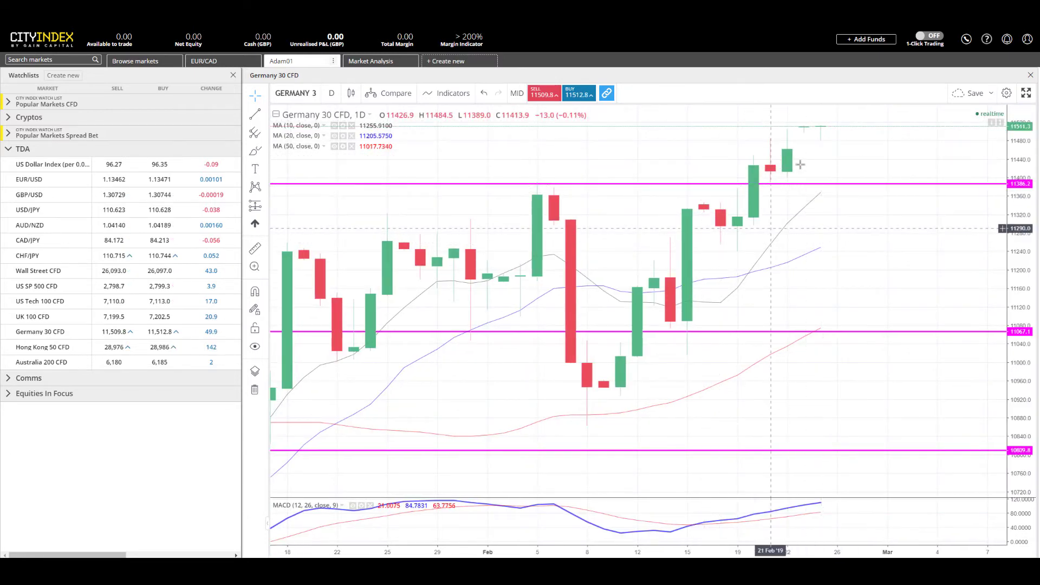
scroll(765, 260, down, 1)
scroll(765, 259, down, 2)
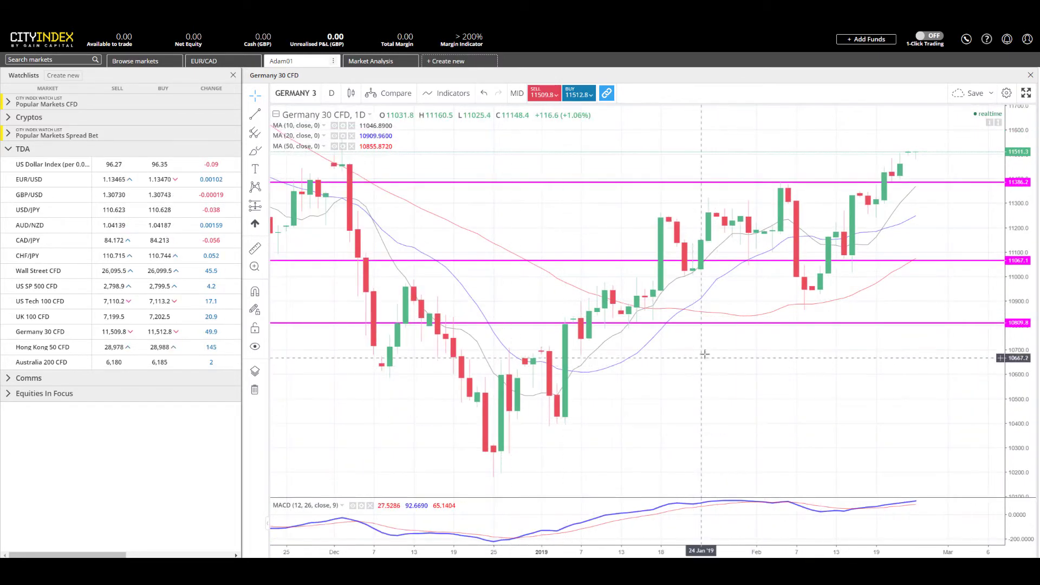
scroll(699, 352, down, 1)
scroll(871, 211, up, 2)
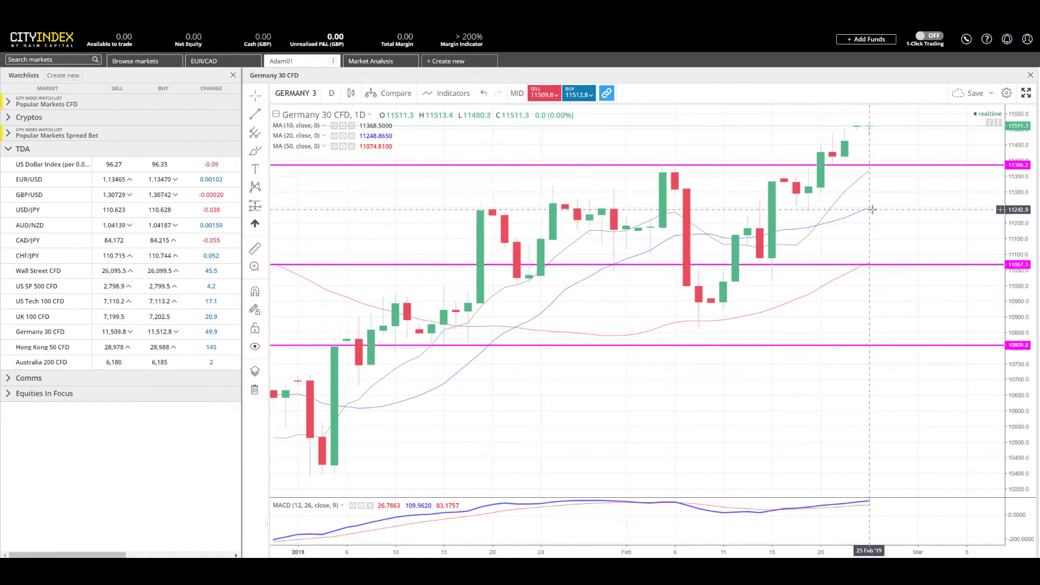
scroll(872, 213, up, 1)
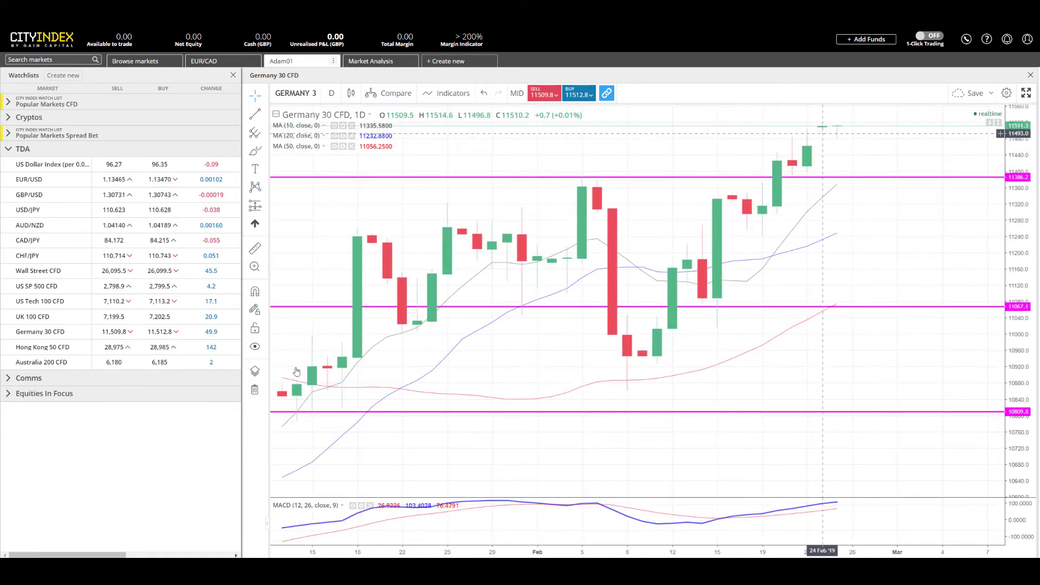
click(11, 347)
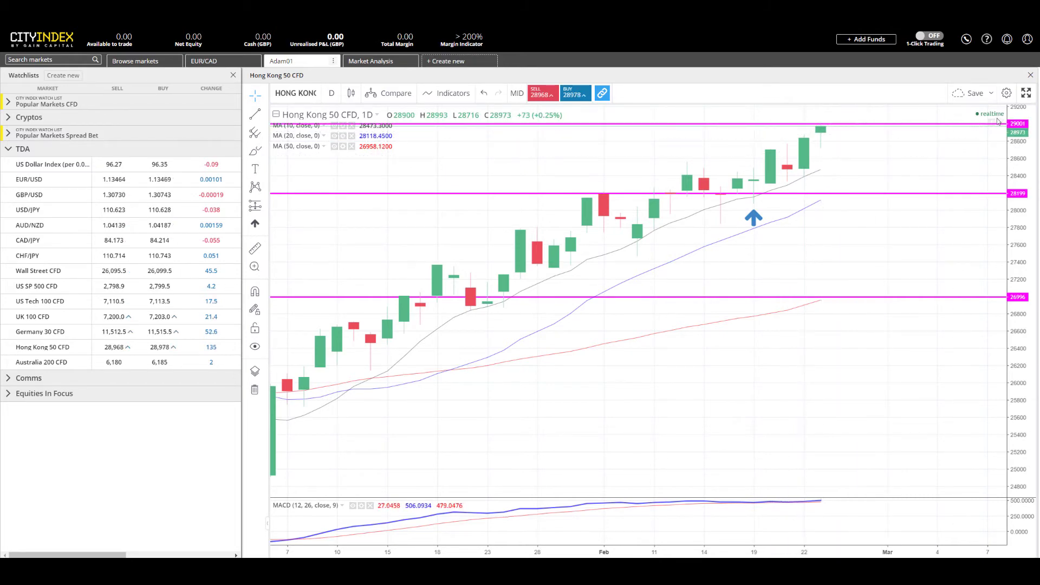
Switch to the Australia 200 CFD daily chart and zoom it.
scroll(780, 304, down, 3)
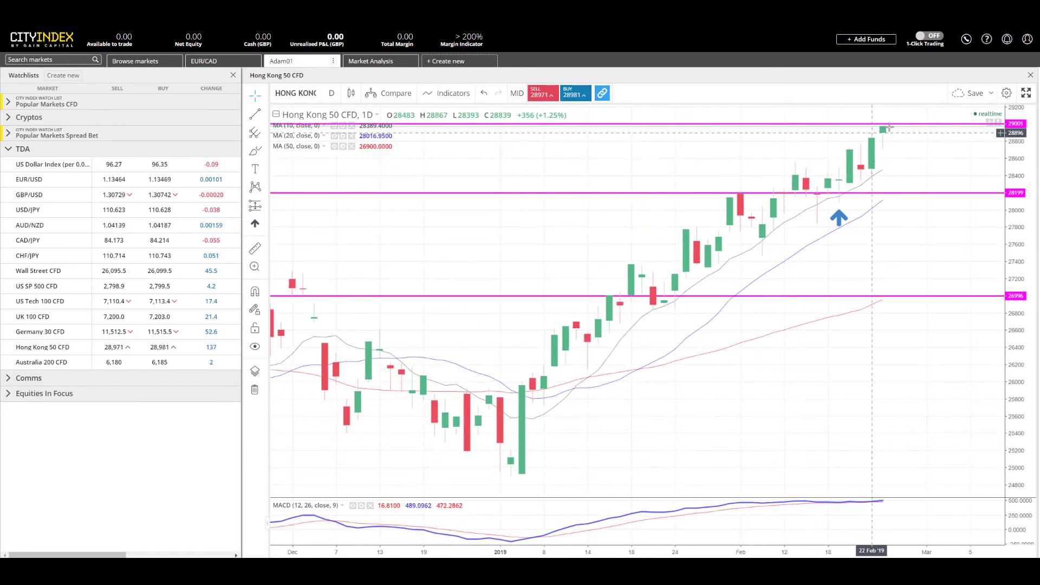
click(21, 363)
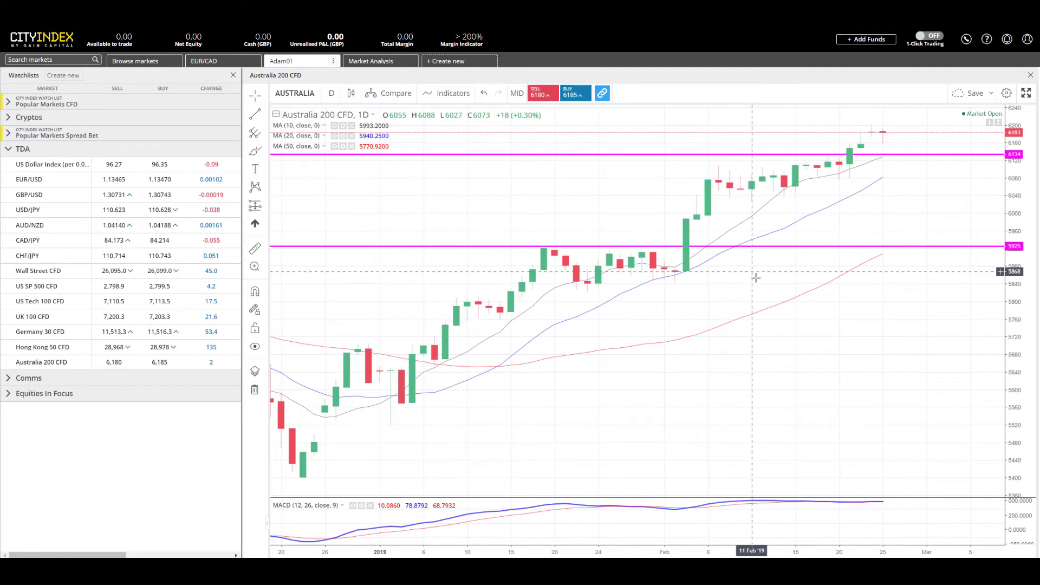
scroll(846, 146, up, 3)
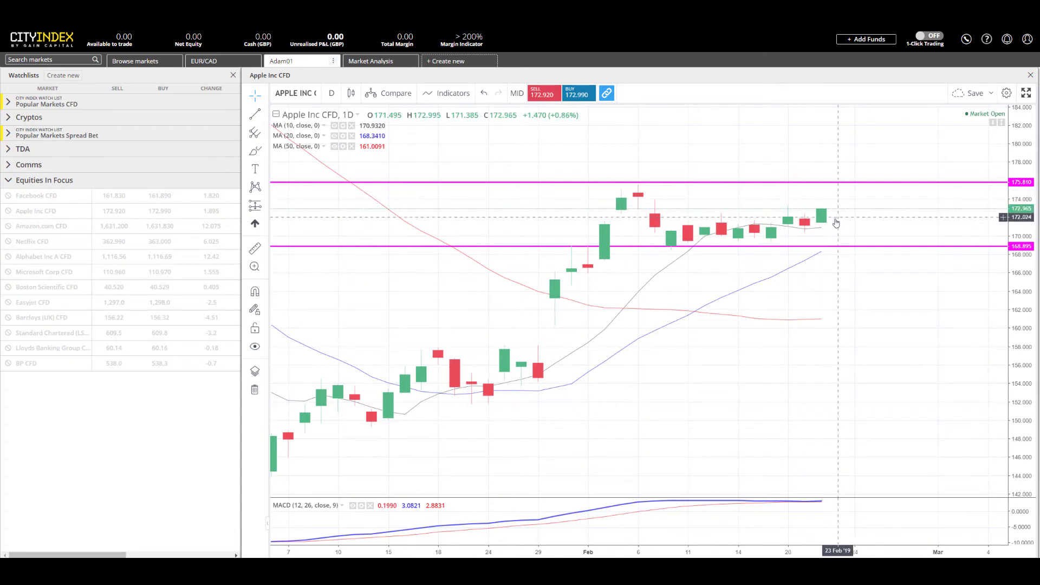
Review the Netflix CFD daily chart, zooming out and back in.
scroll(855, 280, down, 1)
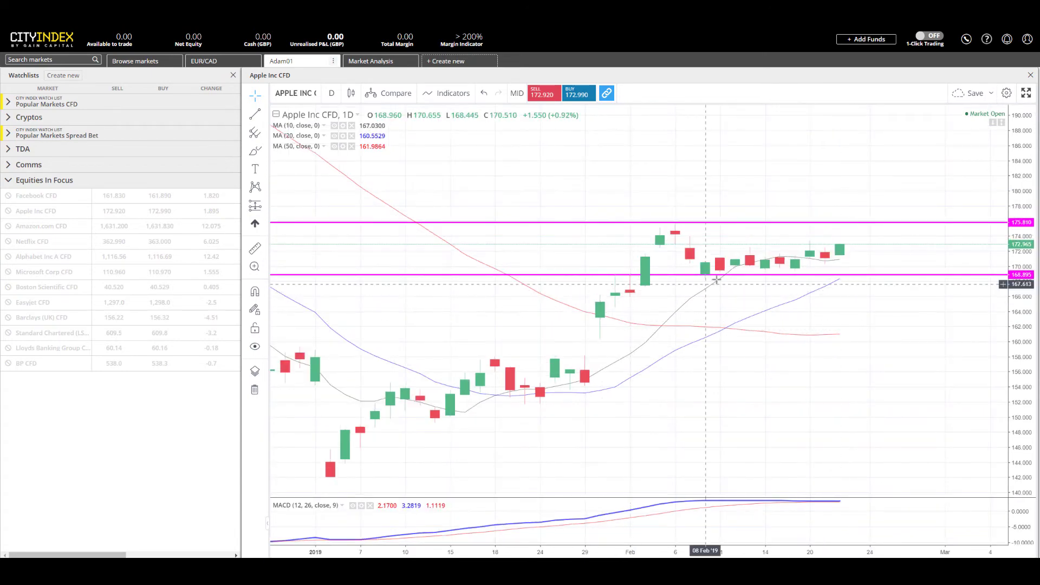
click(32, 242)
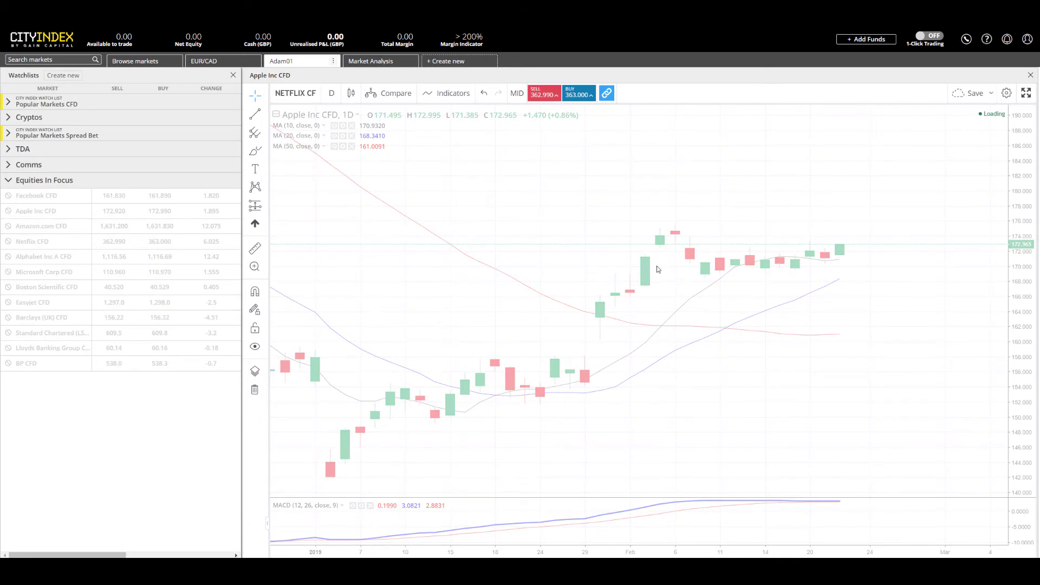
scroll(713, 243, down, 2)
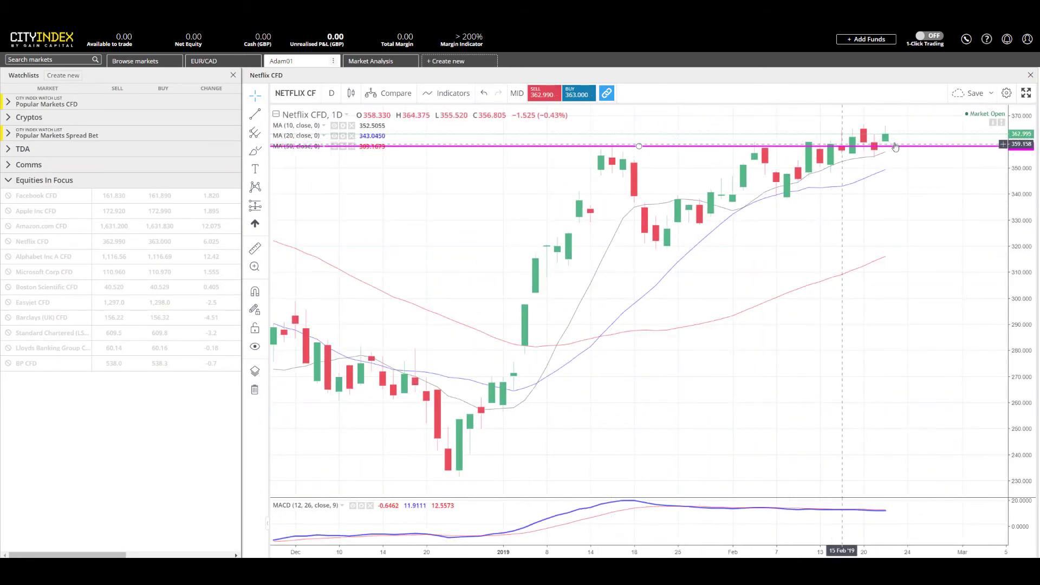
scroll(867, 168, up, 1)
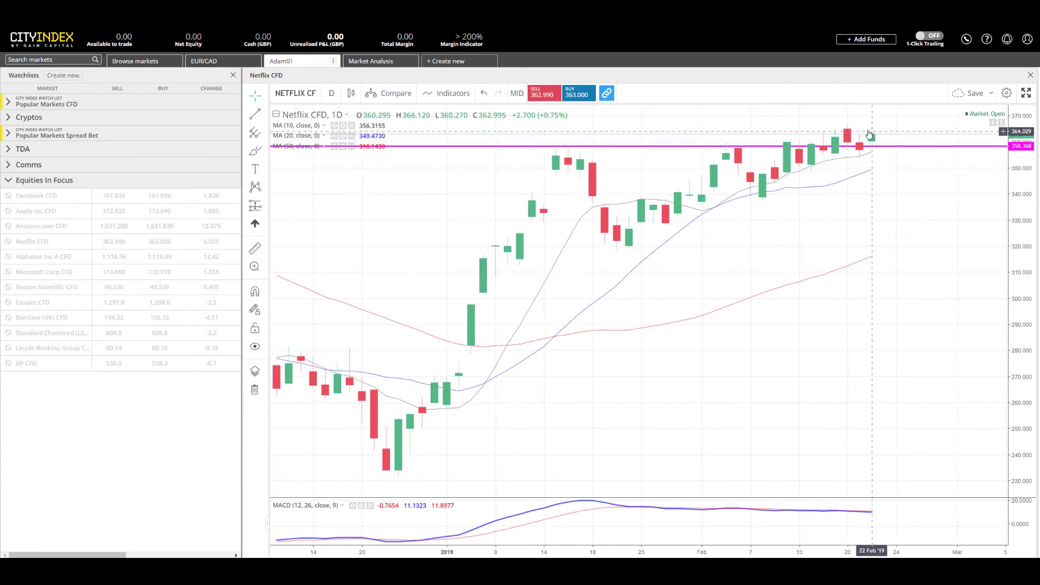
Step through the Microsoft Corp, Boston Scientific and Easyjet CFD daily charts.
click(34, 276)
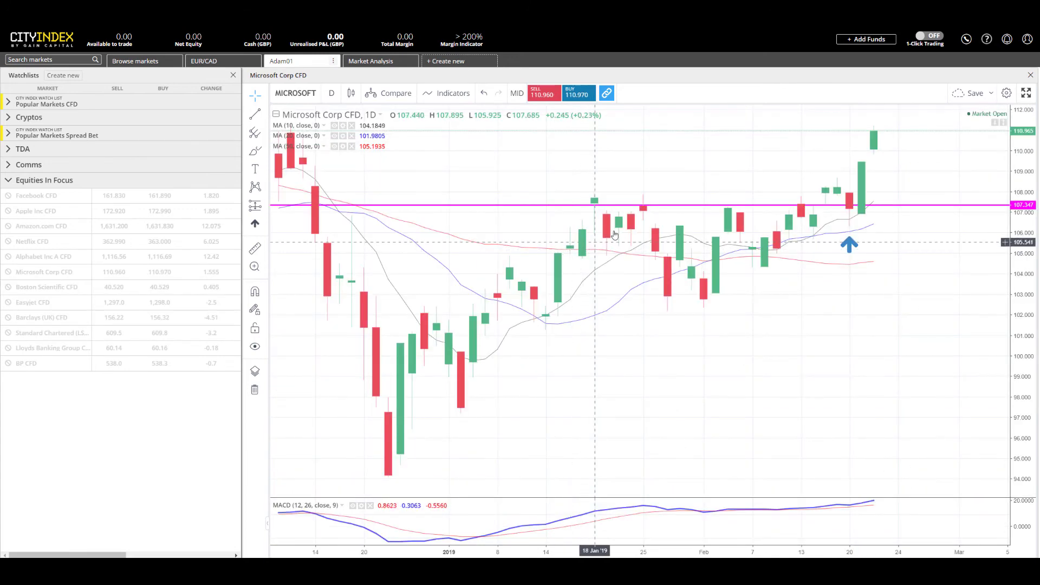
scroll(615, 234, down, 1)
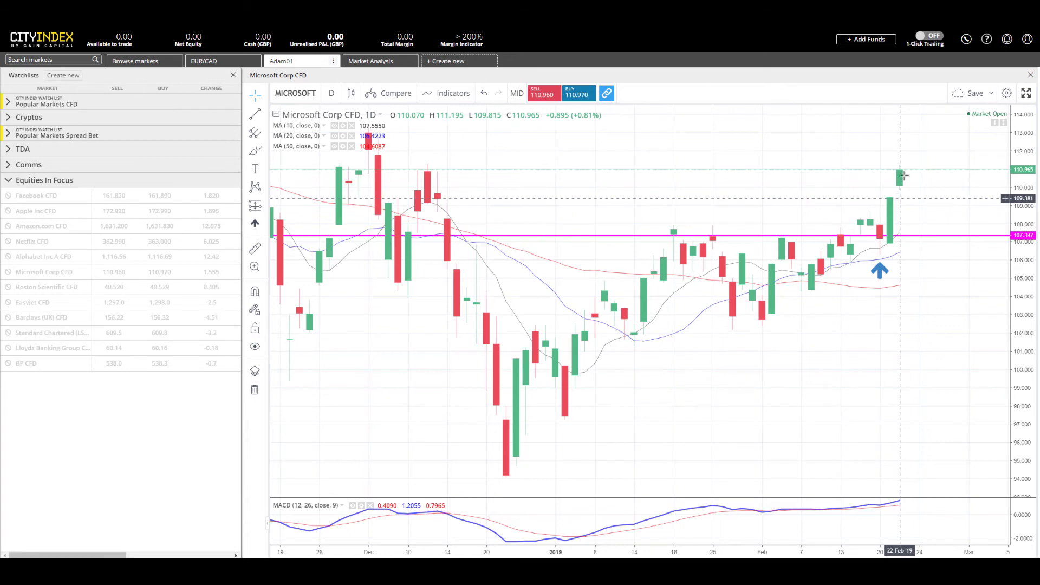
click(47, 288)
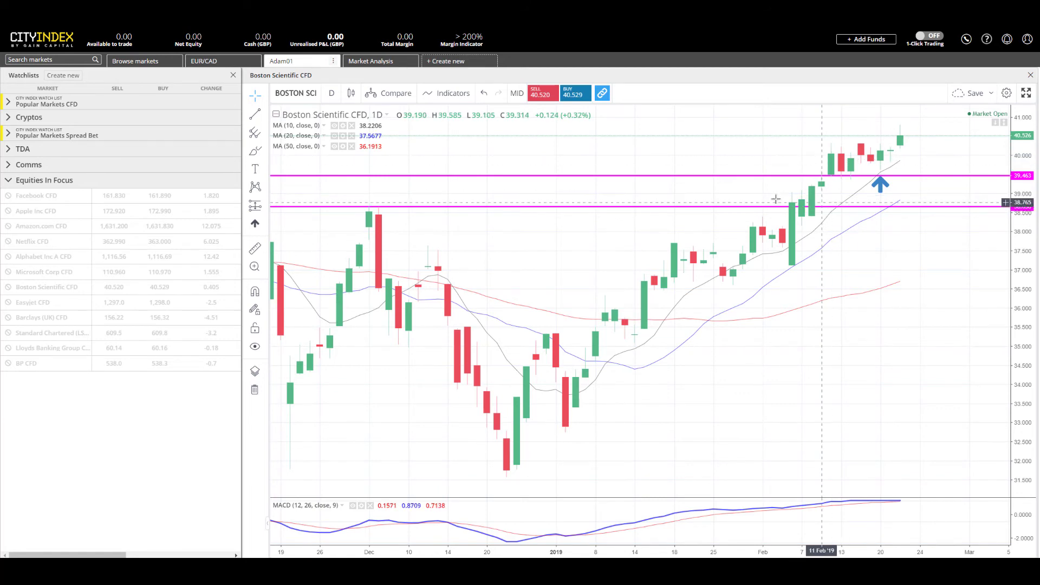
click(32, 304)
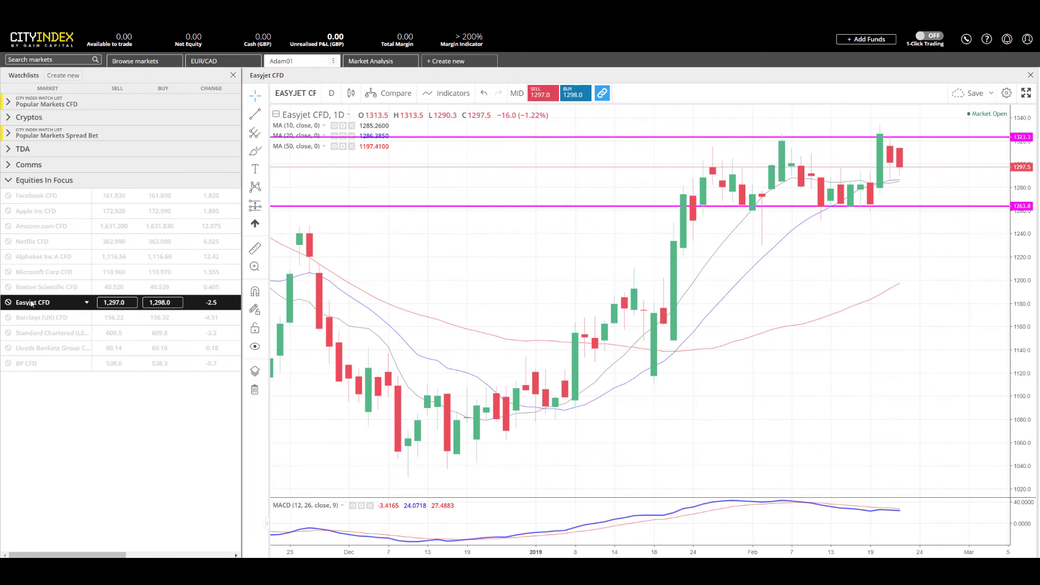